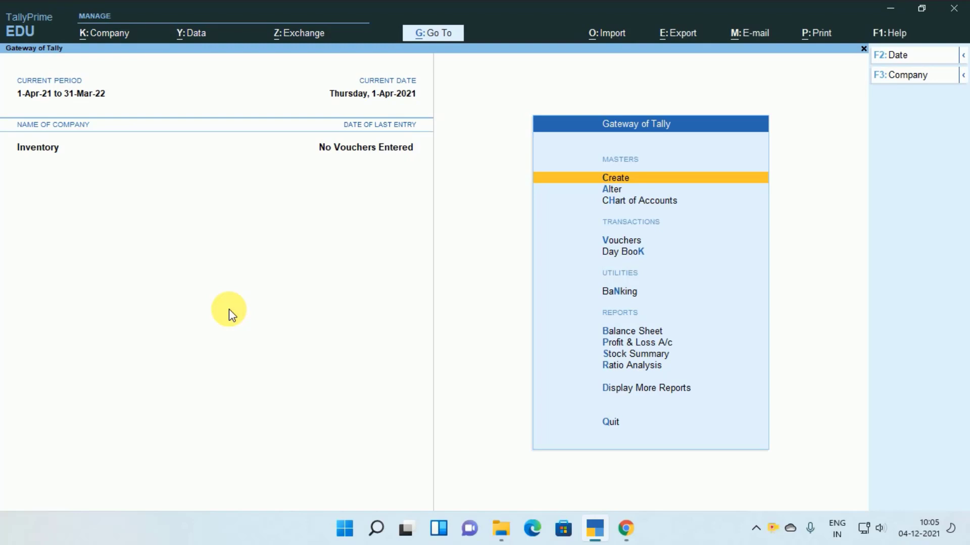
Step: Open the Stock Summary report for the Inventory company
{"action": "key", "text": "Down"}
{"action": "key", "text": "Down"}
{"action": "key", "text": "Down"}
{"action": "key", "text": "Down"}
{"action": "key", "text": "Down"}
{"action": "key", "text": "Down"}
{"action": "key", "text": "Down"}
{"action": "key", "text": "Down"}
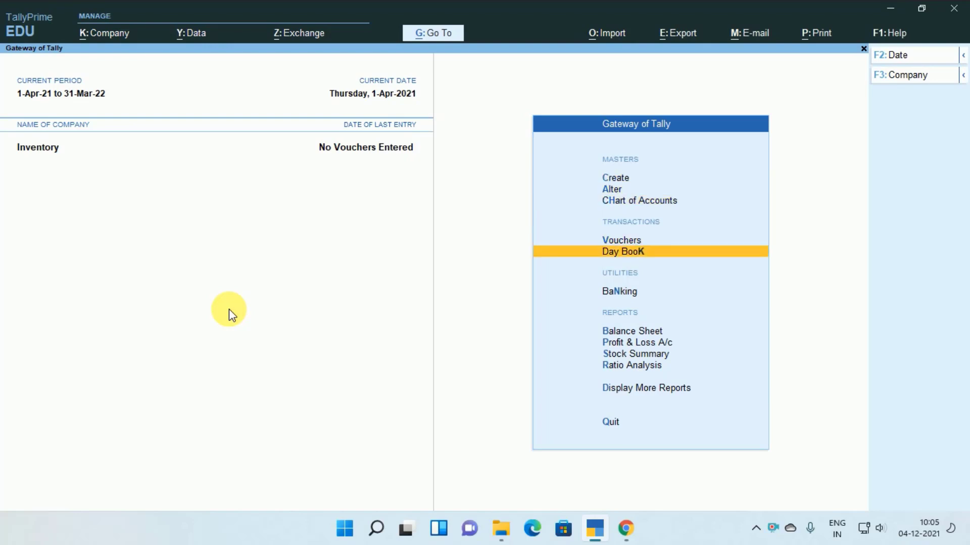
{"action": "key", "text": "Return"}
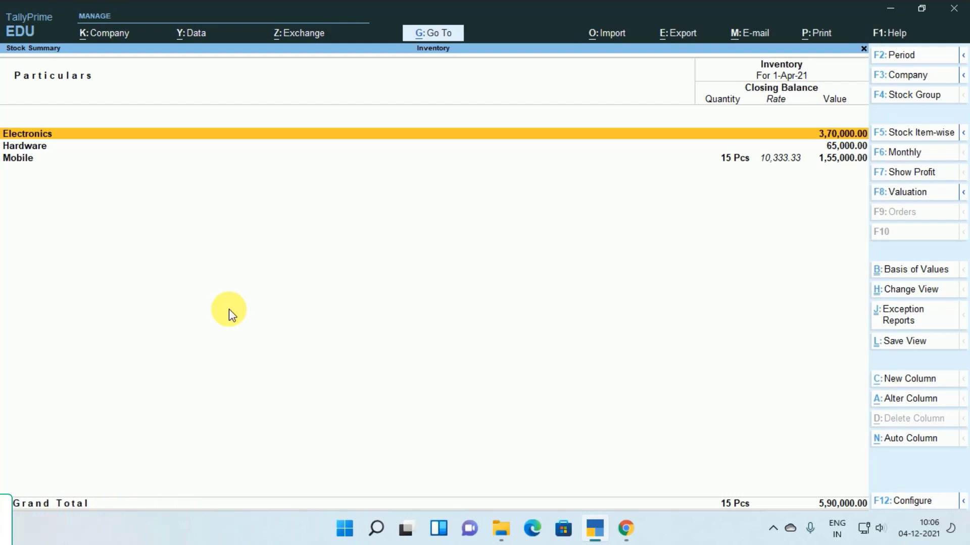
Step: Inspect the items inside the Hardware and Mobile stock groups, returning to the summary after each
{"action": "key", "text": "Down"}
{"action": "key", "text": "Down"}
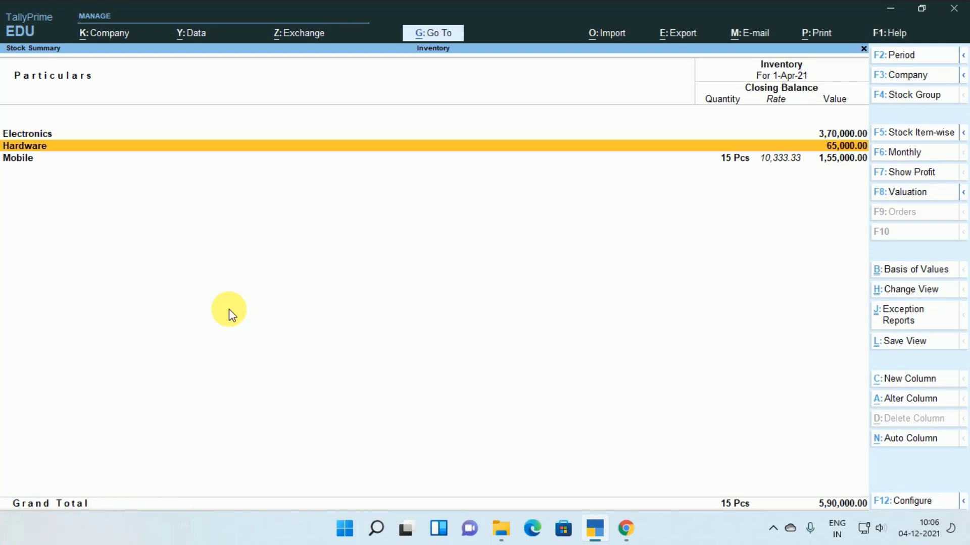
{"action": "key", "text": "Up"}
{"action": "key", "text": "Return"}
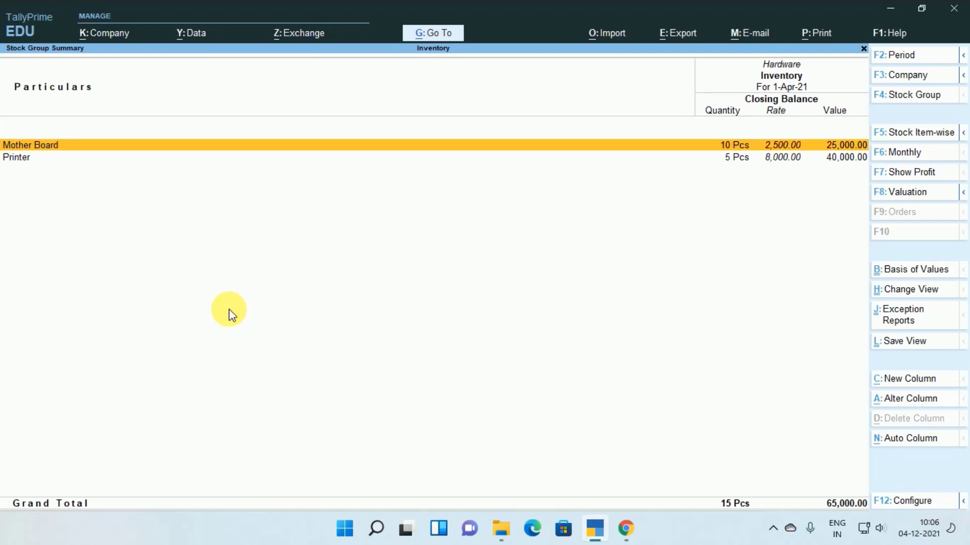
{"action": "key", "text": "Escape"}
{"action": "key", "text": "Down"}
{"action": "key", "text": "Return"}
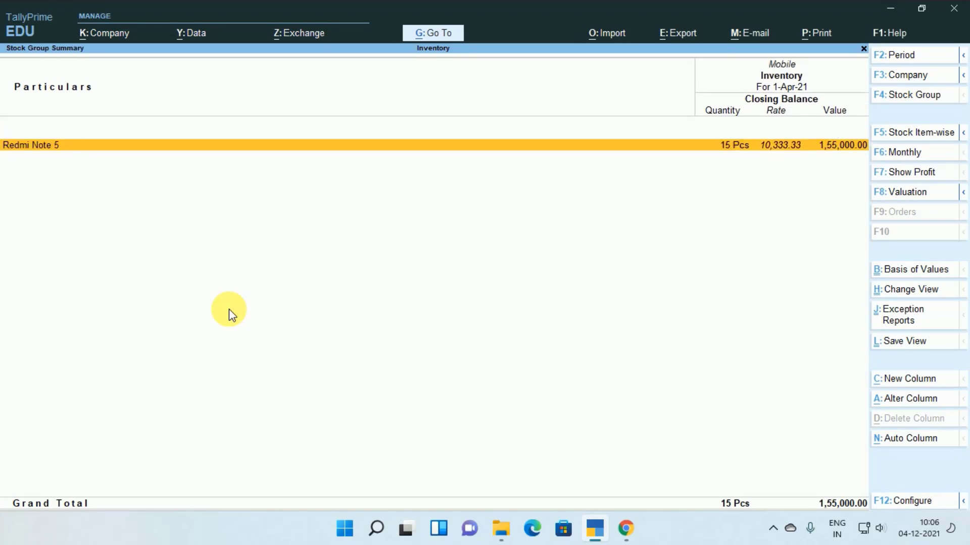
{"action": "key", "text": "Escape"}
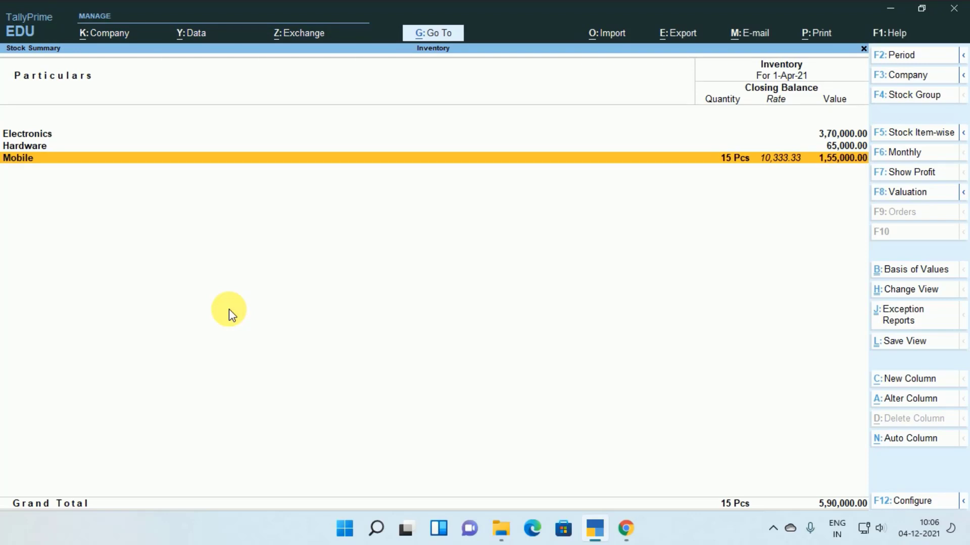
Step: Leave the Stock Summary and open the creation form for a new stock item
{"action": "key", "text": "Escape"}
{"action": "key", "text": "Up"}
{"action": "key", "text": "Up"}
{"action": "key", "text": "Up"}
{"action": "key", "text": "Up"}
{"action": "key", "text": "Up"}
{"action": "key", "text": "Up"}
{"action": "key", "text": "Up"}
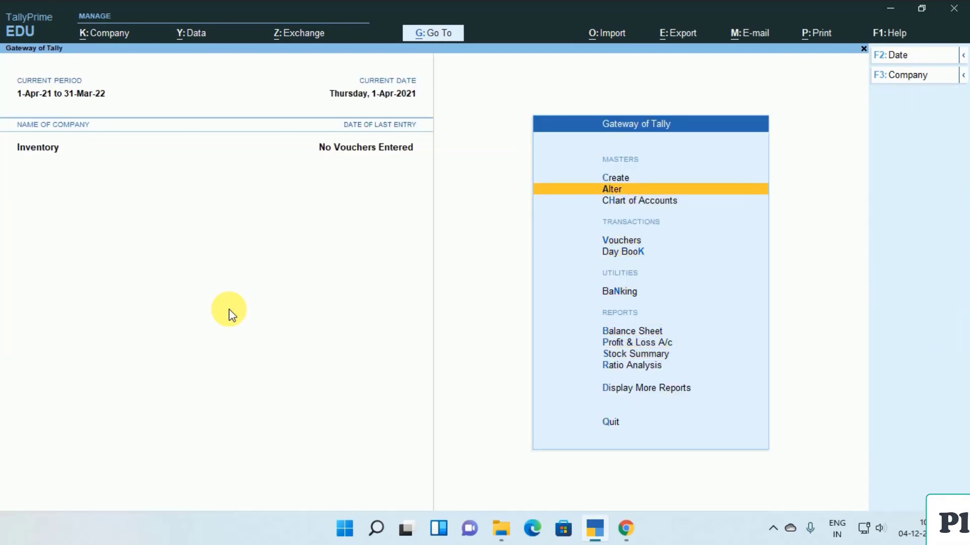
{"action": "key", "text": "Up"}
{"action": "key", "text": "Return"}
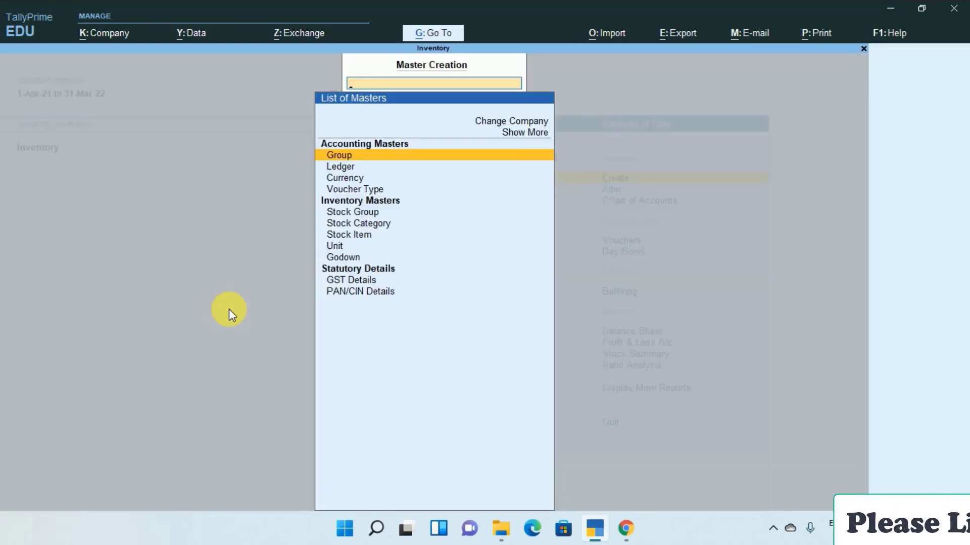
{"action": "key", "text": "Down"}
{"action": "key", "text": "Down"}
{"action": "key", "text": "Down"}
{"action": "key", "text": "Down"}
{"action": "key", "text": "Down"}
{"action": "key", "text": "Down"}
{"action": "key", "text": "Return"}
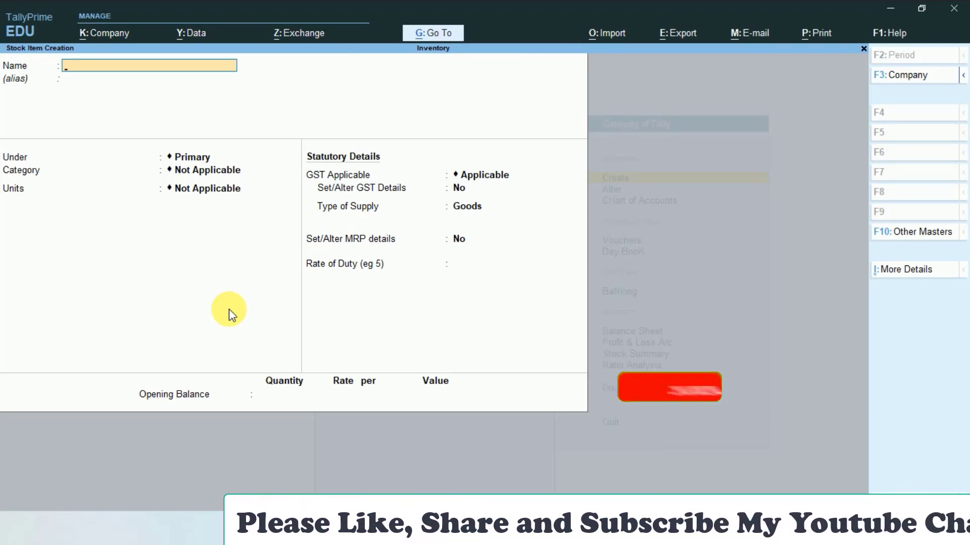
Step: Name the new stock item Samsung Galaxy J5 without an alias and place it under the Mobile group
{"action": "type", "text": "Samsung Galaxy J5"}
{"action": "key", "text": "Return"}
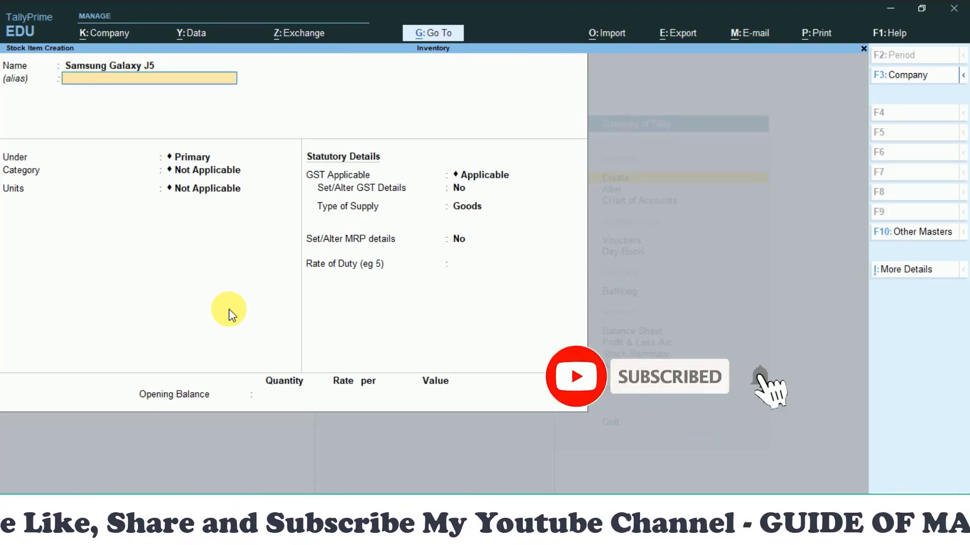
{"action": "key", "text": "Return"}
{"action": "key", "text": "Down"}
{"action": "key", "text": "Down"}
{"action": "key", "text": "Down"}
{"action": "key", "text": "Return"}
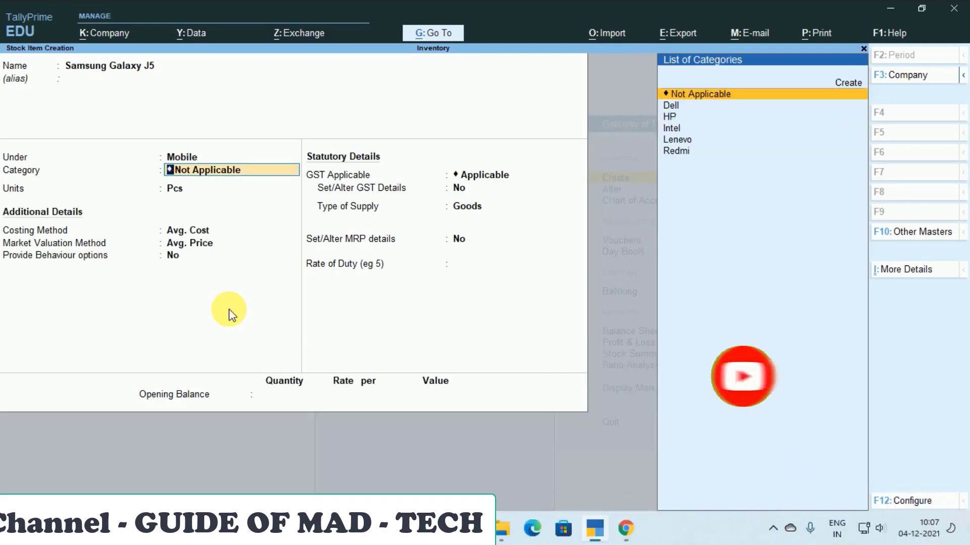
Step: Create a new stock category named Samsung under Primary and assign it to the item
{"action": "key", "text": "alt+c"}
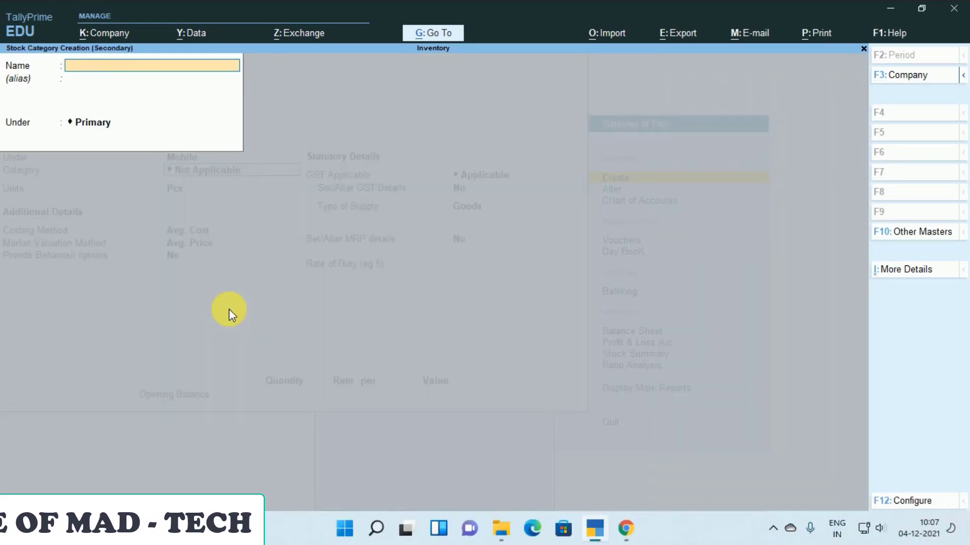
{"action": "type", "text": "Samsung"}
{"action": "key", "text": "Return"}
{"action": "key", "text": "Return"}
{"action": "key", "text": "Return"}
{"action": "key", "text": "Return"}
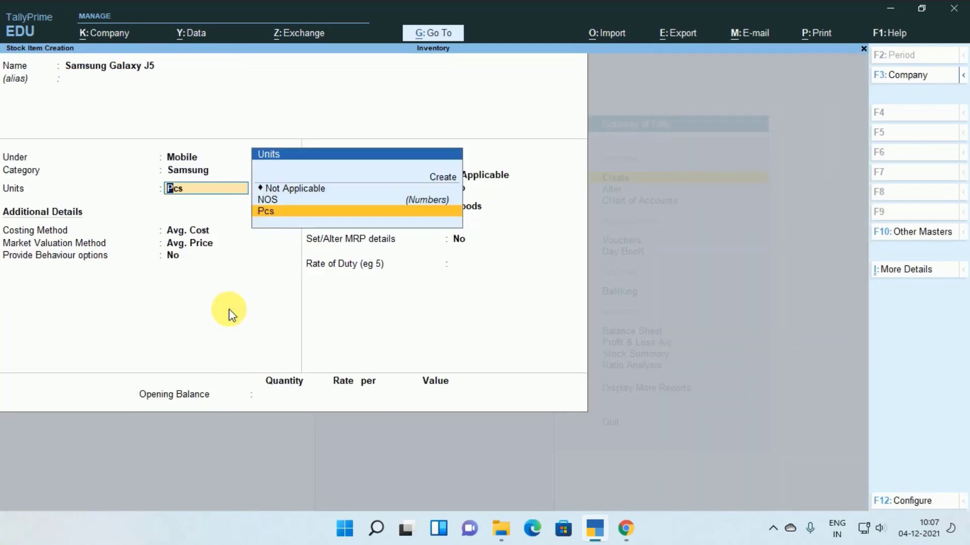
Step: Keep Pcs as the unit, allocate an opening balance of 15 Pcs to the Moti Nagar godown at a rate of 15,000, and save the item
{"action": "key", "text": "Return"}
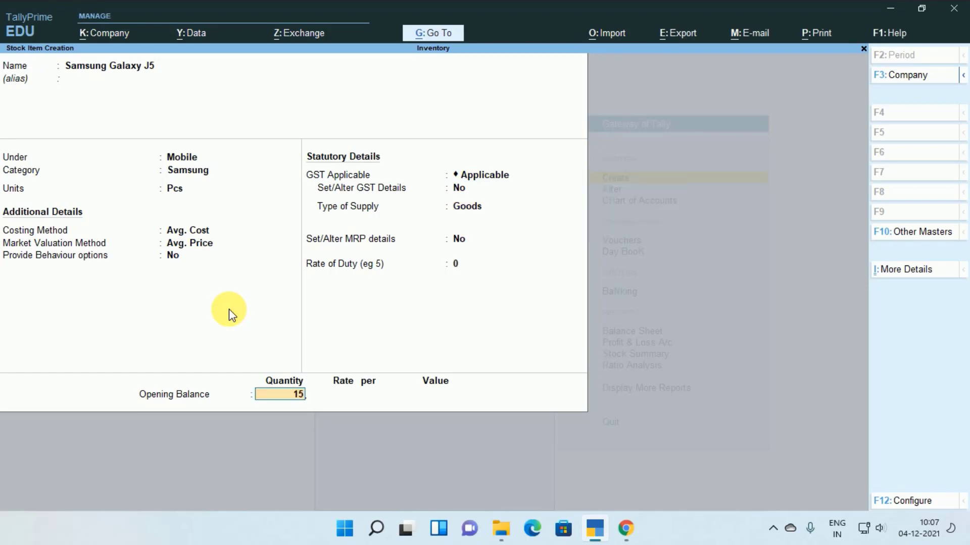
{"action": "type", "text": "15"}
{"action": "key", "text": "Return"}
{"action": "key", "text": "Down"}
{"action": "key", "text": "Down"}
{"action": "key", "text": "Return"}
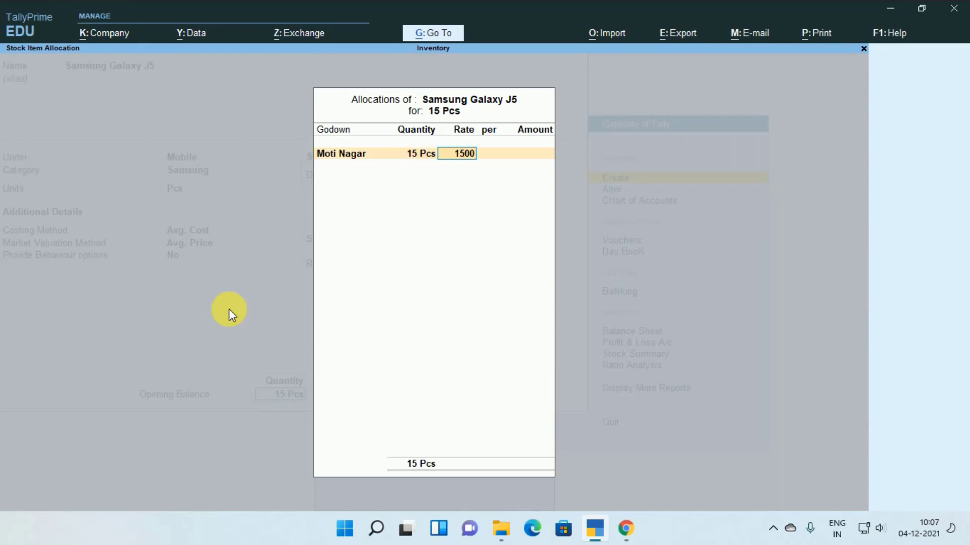
{"action": "key", "text": "ctrl+a"}
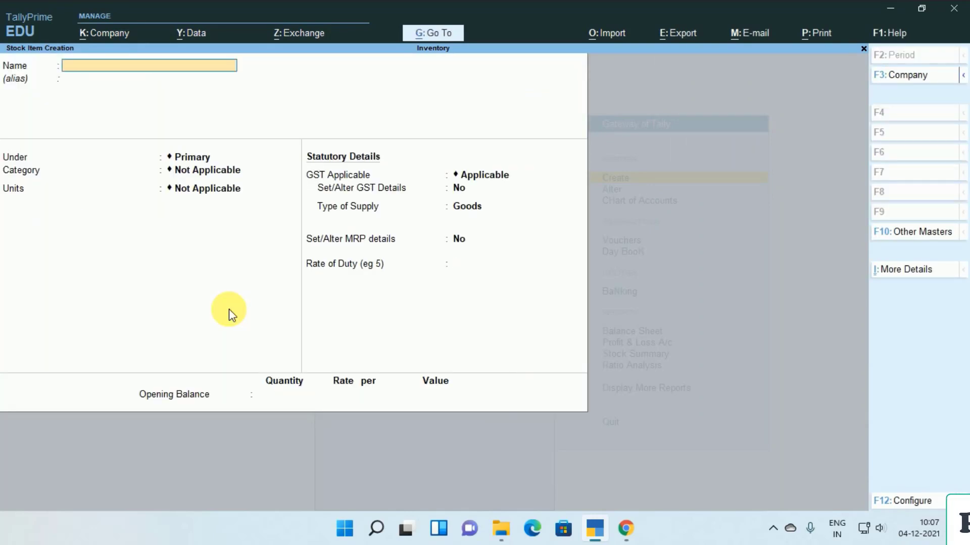
{"action": "key", "text": "y"}
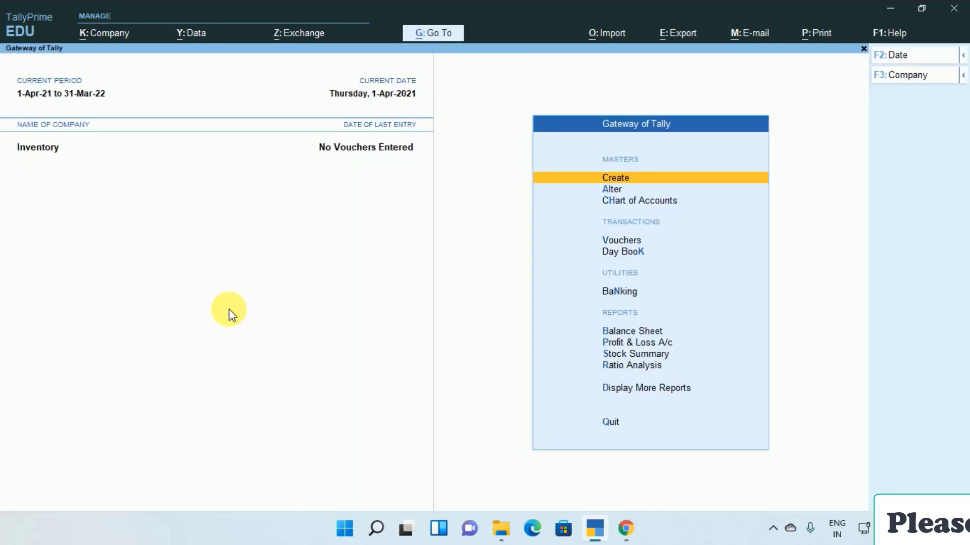
Step: Reopen the Stock Summary report from the Gateway of Tally
{"action": "key", "text": "Down"}
{"action": "key", "text": "Down"}
{"action": "key", "text": "Down"}
{"action": "key", "text": "Down"}
{"action": "key", "text": "Down"}
{"action": "key", "text": "Down"}
{"action": "key", "text": "Down"}
{"action": "key", "text": "Down"}
{"action": "key", "text": "Down"}
{"action": "key", "text": "Down"}
{"action": "key", "text": "Up"}
{"action": "key", "text": "Up"}
{"action": "key", "text": "Return"}
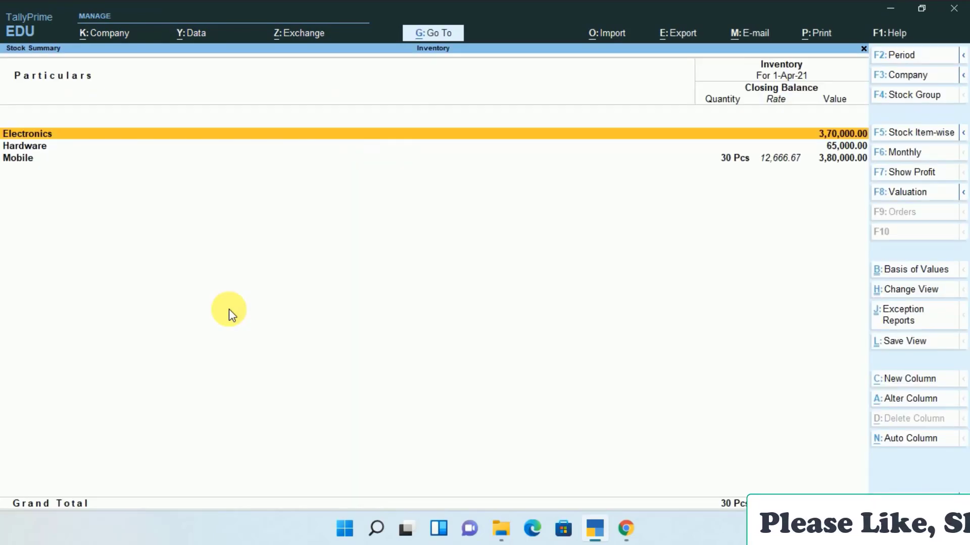
Step: Review the Mobile group's item list including Samsung Galaxy J5, and the Hardware group's item list
{"action": "key", "text": "Down"}
{"action": "key", "text": "Down"}
{"action": "key", "text": "Return"}
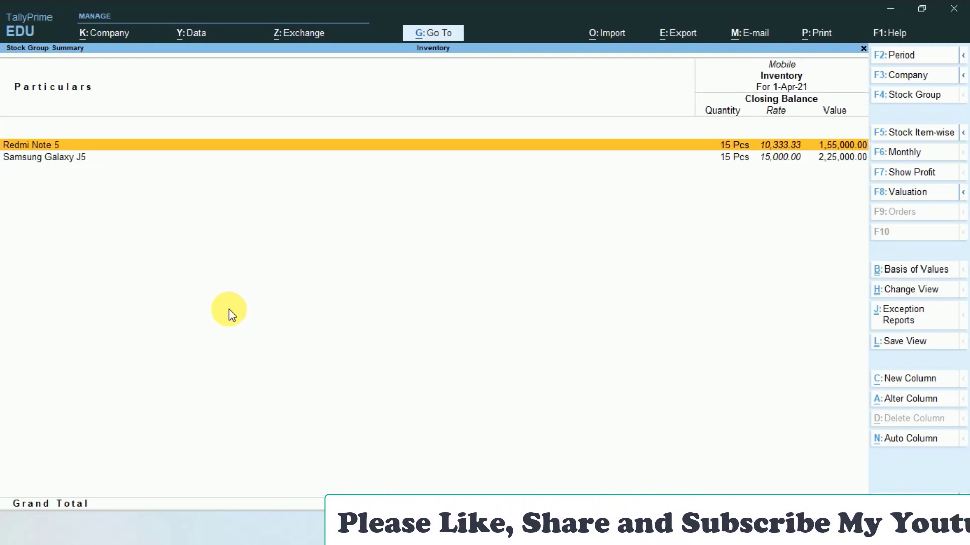
{"action": "key", "text": "Escape"}
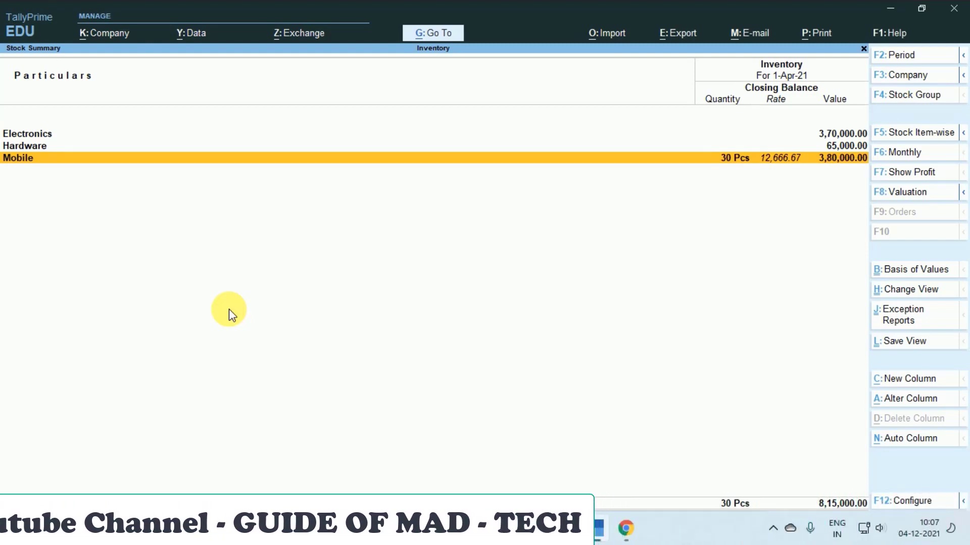
{"action": "key", "text": "Up"}
{"action": "key", "text": "Return"}
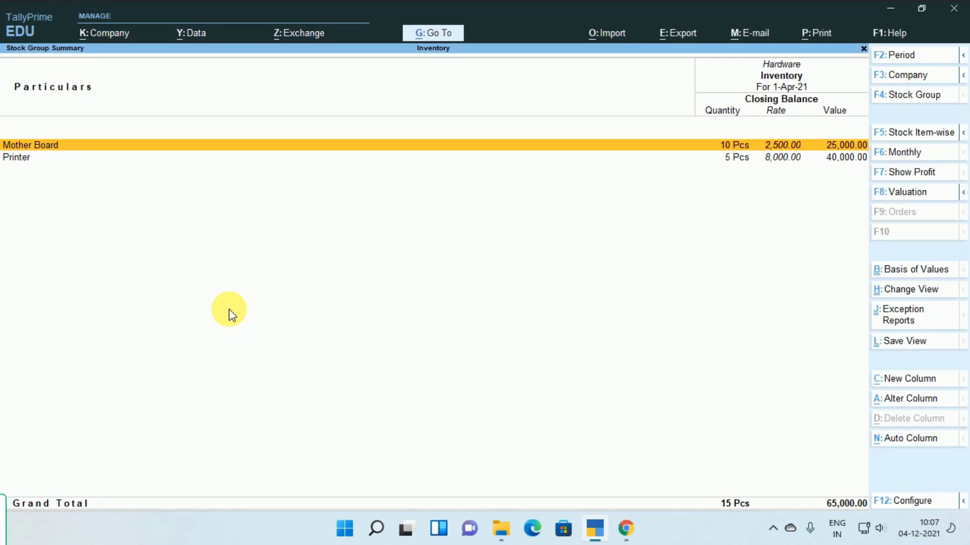
{"action": "key", "text": "Escape"}
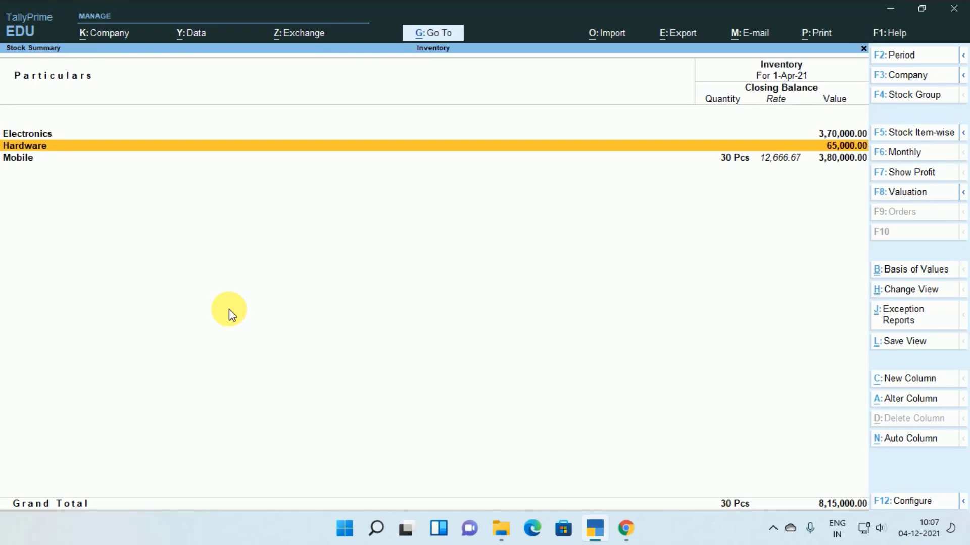
Step: Leave the report and open the Hardware stock group for alteration
{"action": "key", "text": "Escape"}
{"action": "key", "text": "Up"}
{"action": "key", "text": "Up"}
{"action": "key", "text": "Up"}
{"action": "key", "text": "Up"}
{"action": "key", "text": "Up"}
{"action": "key", "text": "Up"}
{"action": "key", "text": "Up"}
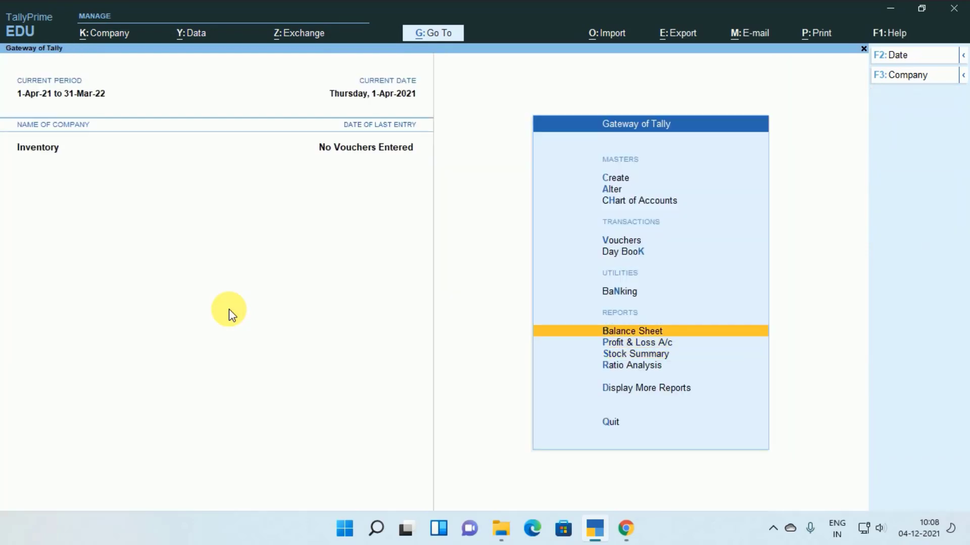
{"action": "key", "text": "Return"}
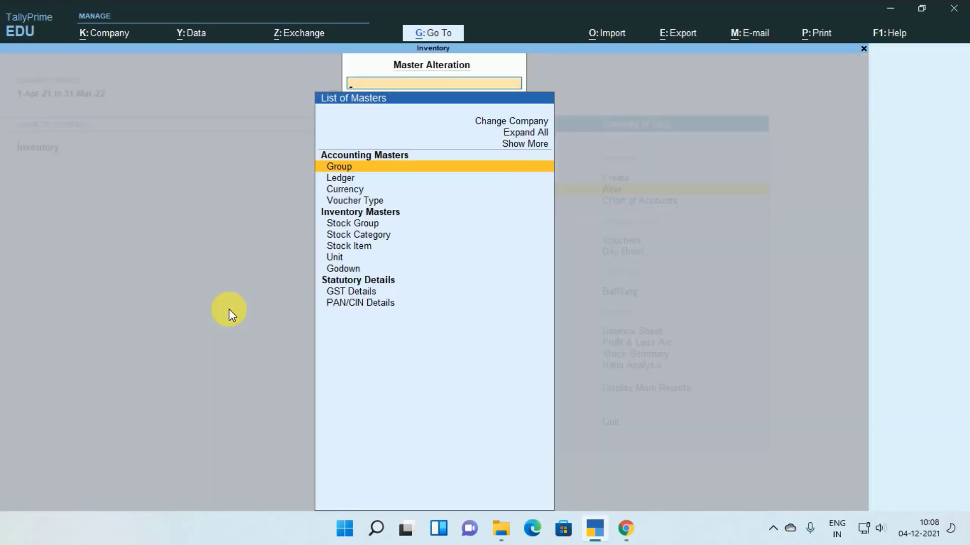
{"action": "key", "text": "Down"}
{"action": "key", "text": "Down"}
{"action": "key", "text": "Down"}
{"action": "key", "text": "Down"}
{"action": "key", "text": "Down"}
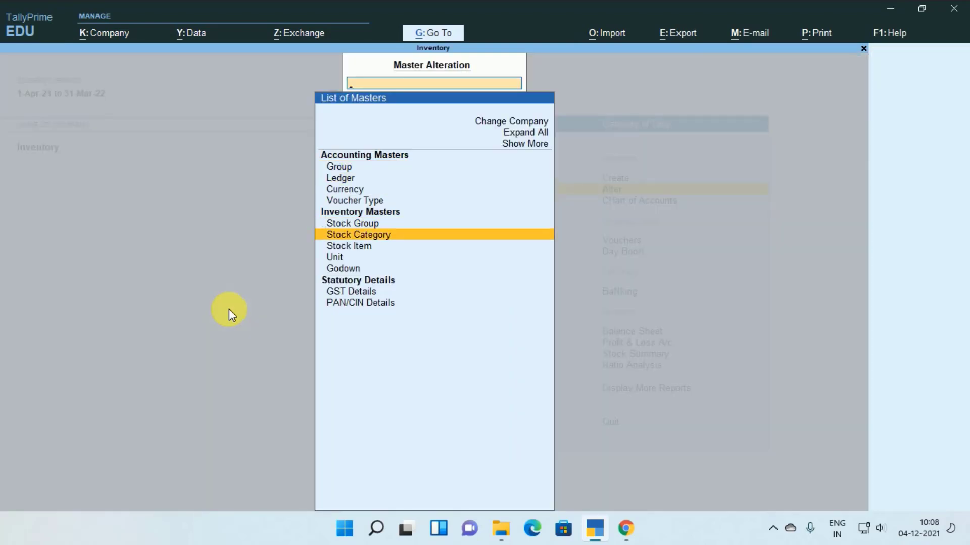
{"action": "key", "text": "Up"}
{"action": "key", "text": "Return"}
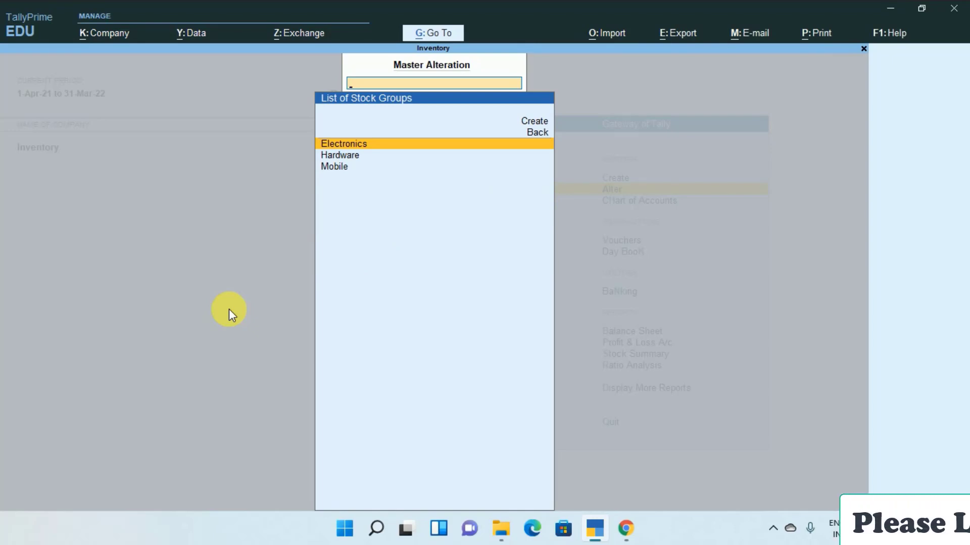
{"action": "key", "text": "Down"}
{"action": "key", "text": "Return"}
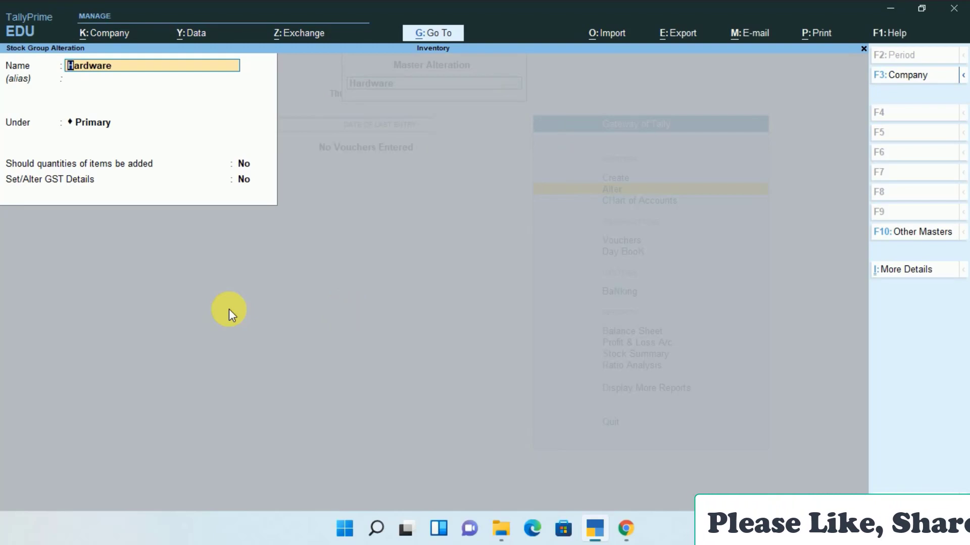
Step: Set "Should quantities of items be added" to Yes for the Hardware group, save it, and return to the Gateway of Tally
{"action": "key", "text": "Return"}
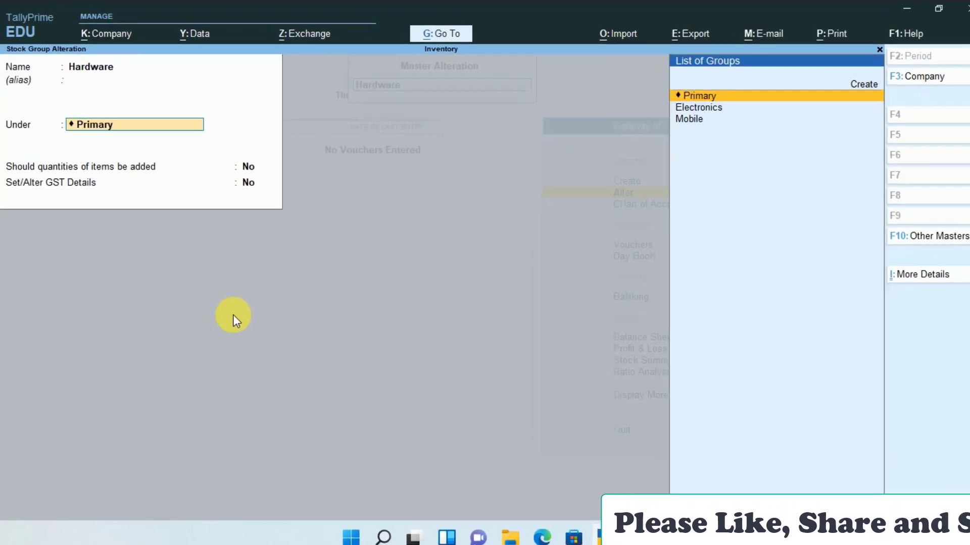
{"action": "key", "text": "Return"}
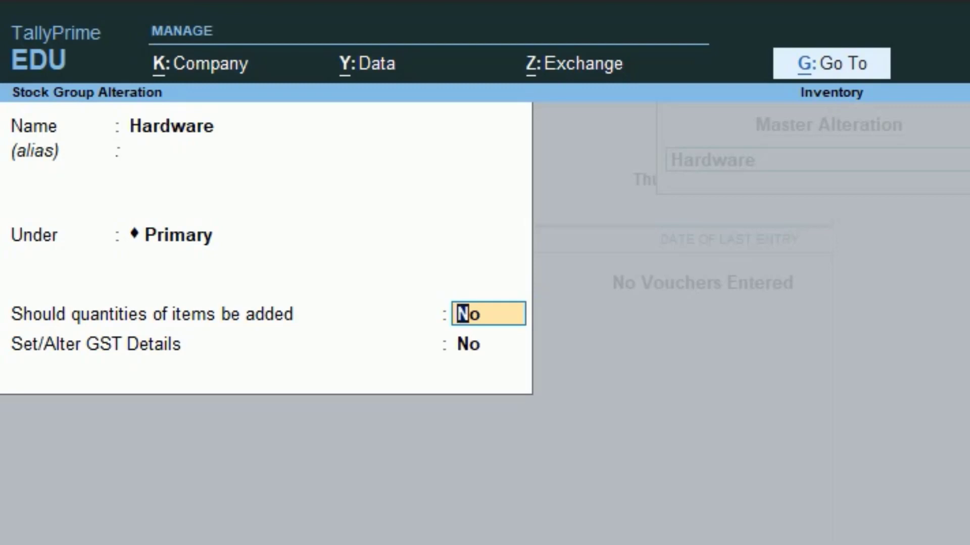
{"action": "type", "text": "y"}
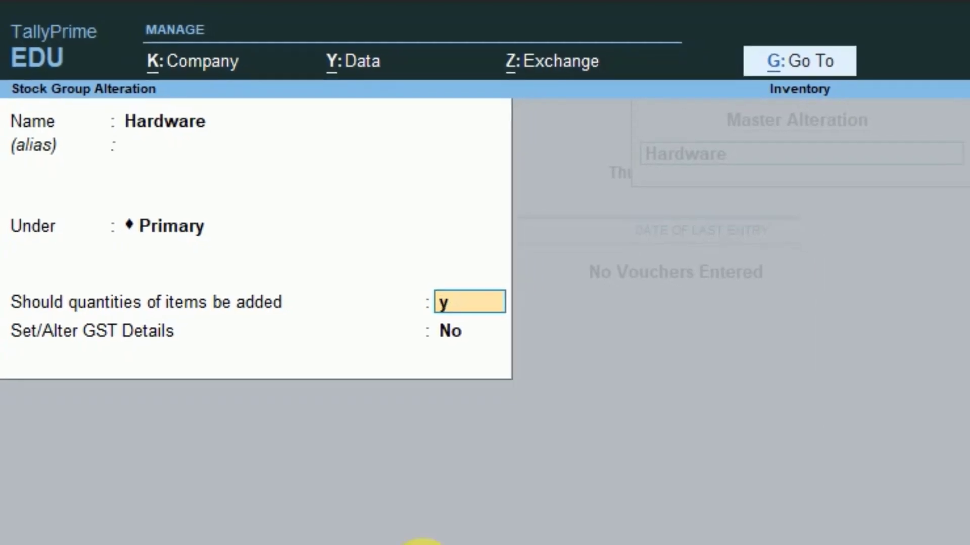
{"action": "key", "text": "Return"}
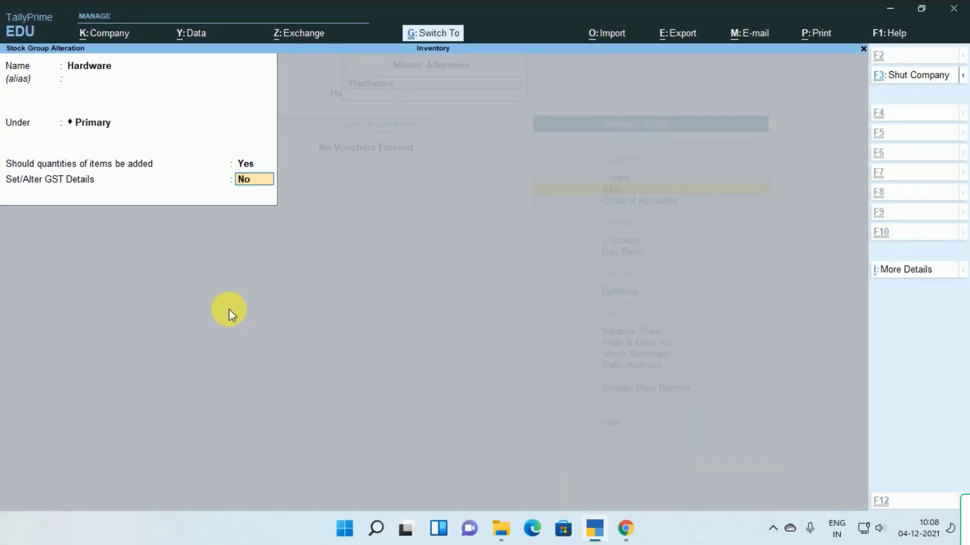
{"action": "key", "text": "Return"}
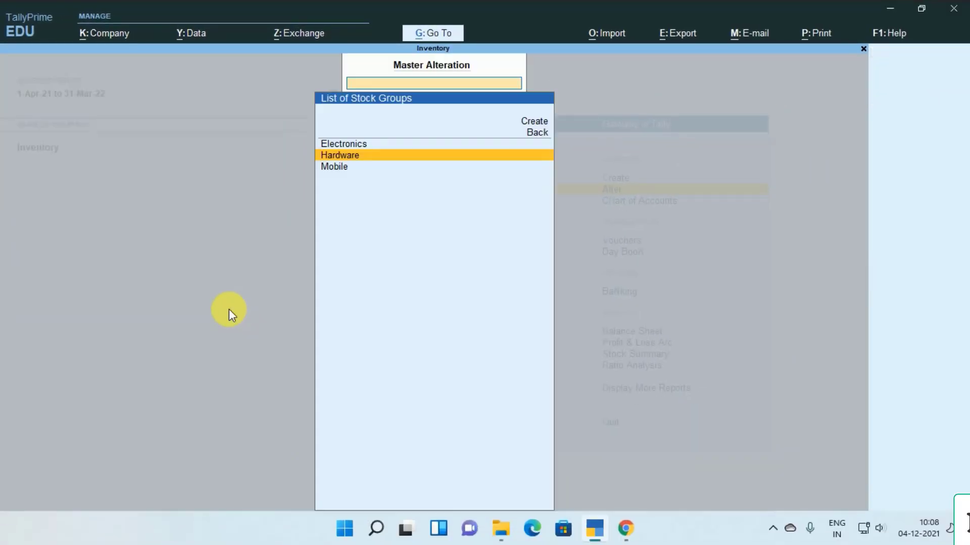
{"action": "key", "text": "Escape"}
{"action": "key", "text": "Escape"}
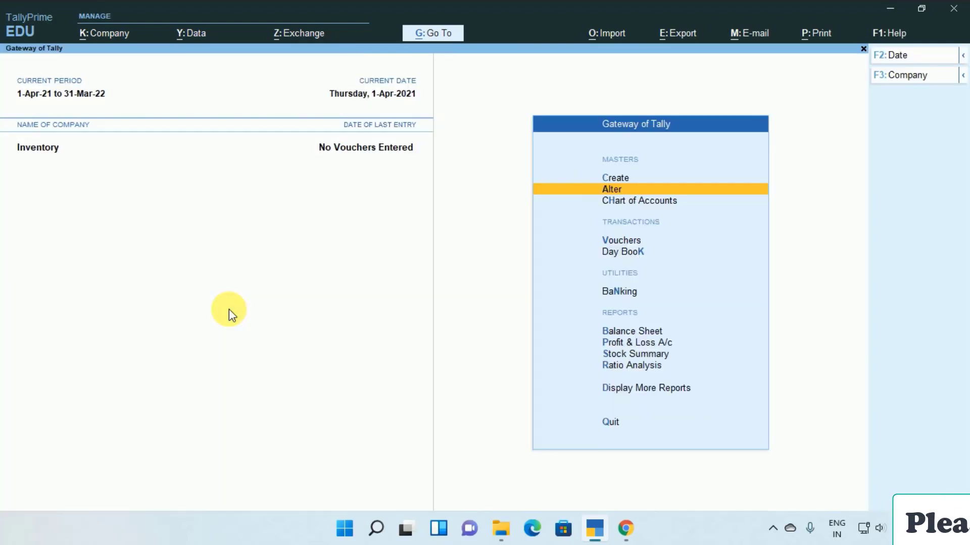
Step: Check the Hardware group's quantity and rate in the Stock Summary report
{"action": "key", "text": "Down"}
{"action": "key", "text": "Down"}
{"action": "key", "text": "Down"}
{"action": "key", "text": "Down"}
{"action": "key", "text": "Down"}
{"action": "key", "text": "Down"}
{"action": "key", "text": "Down"}
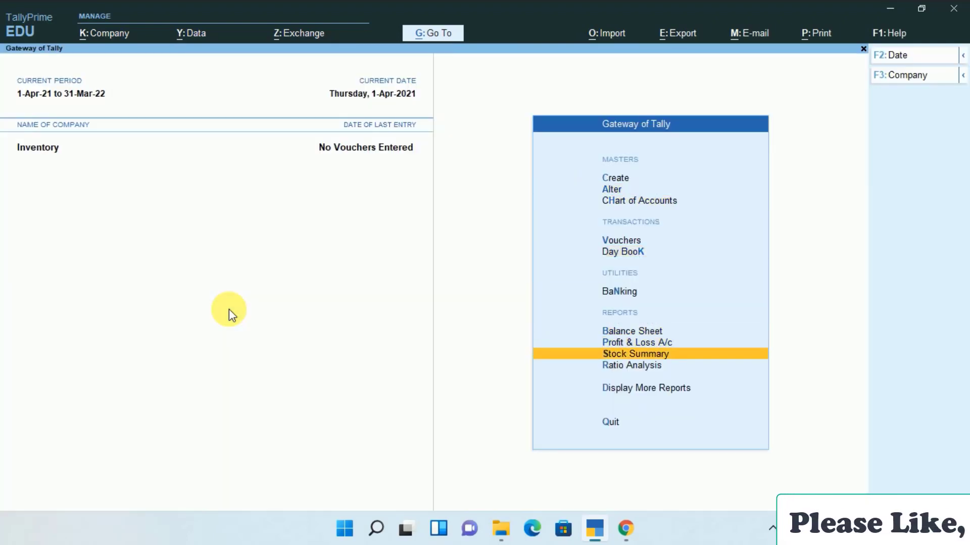
{"action": "key", "text": "Return"}
{"action": "key", "text": "Down"}
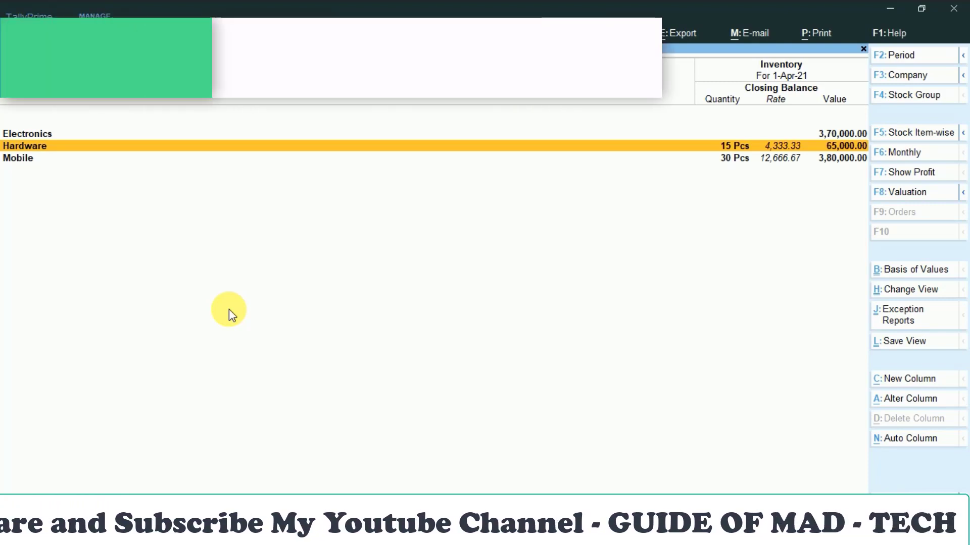
Step: Leave the Stock Summary report and open the list of stock groups for master alteration
{"action": "key", "text": "Escape"}
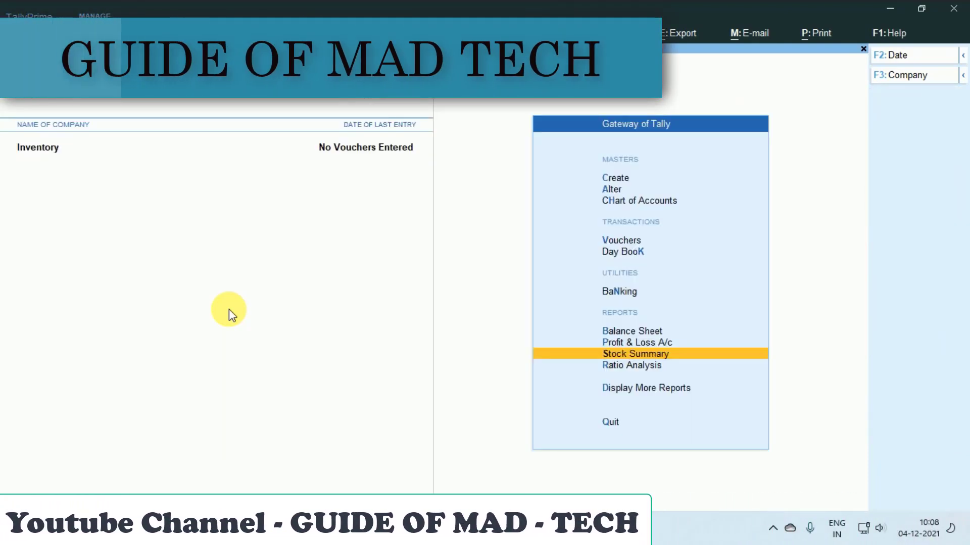
{"action": "key", "text": "Up"}
{"action": "key", "text": "Up"}
{"action": "key", "text": "Up"}
{"action": "key", "text": "Up"}
{"action": "key", "text": "Up"}
{"action": "key", "text": "Up"}
{"action": "key", "text": "Up"}
{"action": "key", "text": "Return"}
{"action": "key", "text": "Up"}
{"action": "key", "text": "Return"}
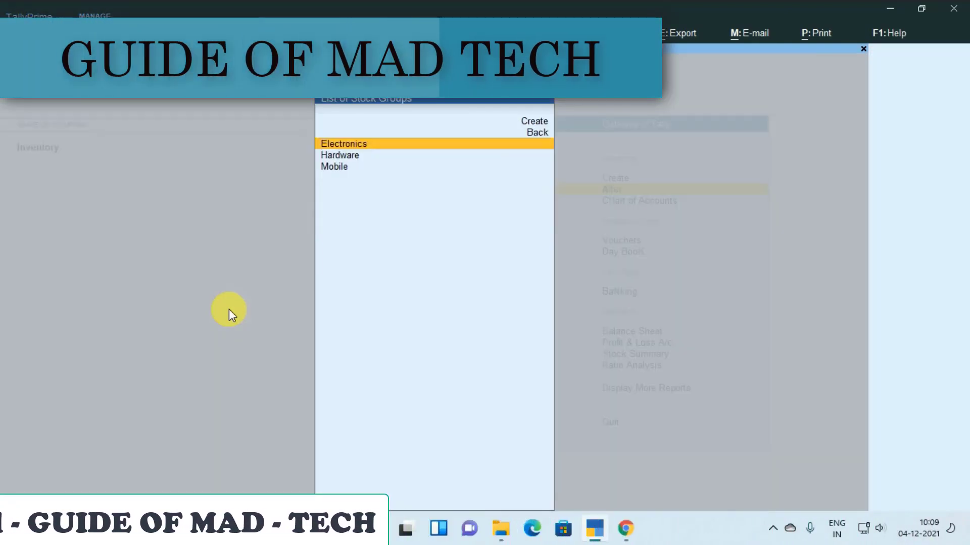
Step: Save the Electronics stock group with "Should quantities of items be added" set to Yes, and return to the Gateway of Tally
{"action": "key", "text": "Return"}
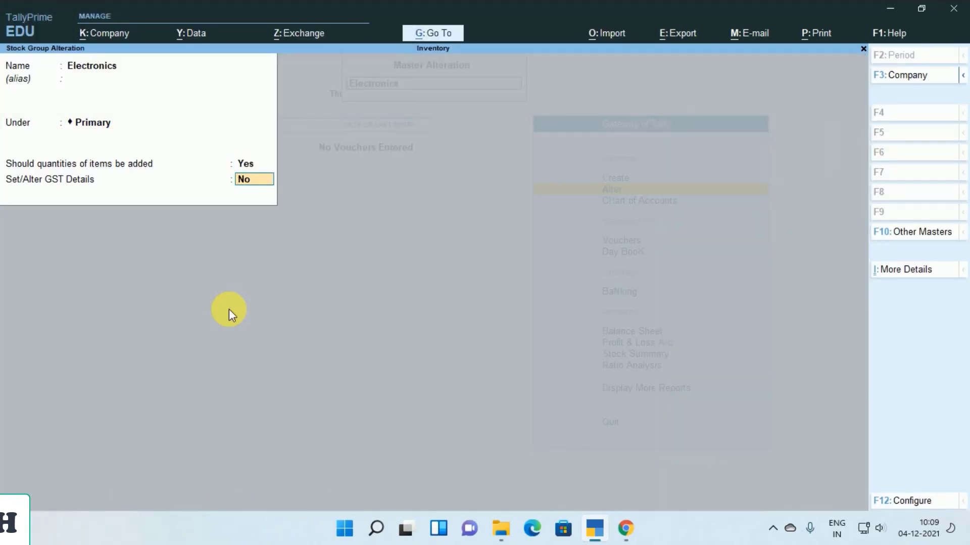
{"action": "key", "text": "Return"}
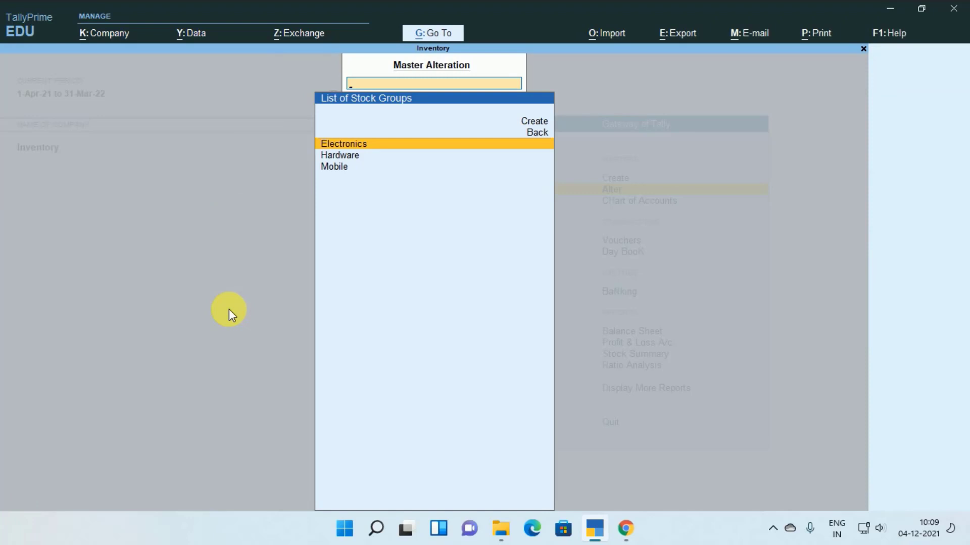
{"action": "key", "text": "Escape"}
Step: Open the Stock Summary report and examine the quantities and units of the items in the Electronics group
{"action": "key", "text": "Down"}
{"action": "key", "text": "Down"}
{"action": "key", "text": "Down"}
{"action": "key", "text": "Down"}
{"action": "key", "text": "Down"}
{"action": "key", "text": "Down"}
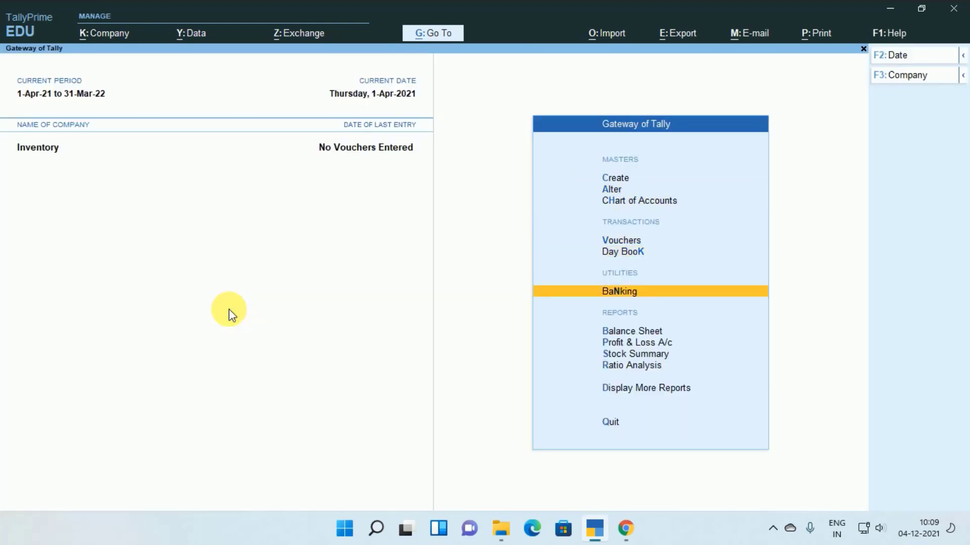
{"action": "key", "text": "Down"}
{"action": "key", "text": "Return"}
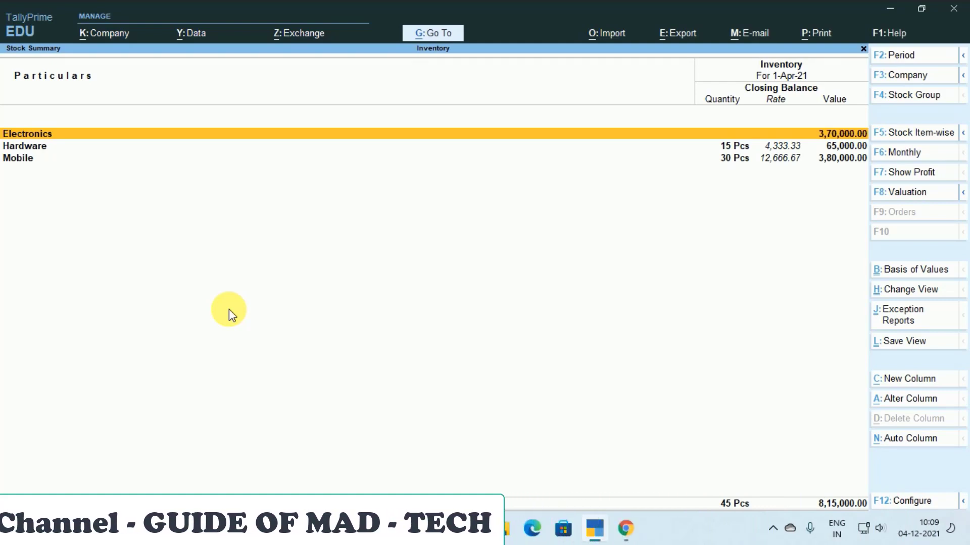
{"action": "key", "text": "Return"}
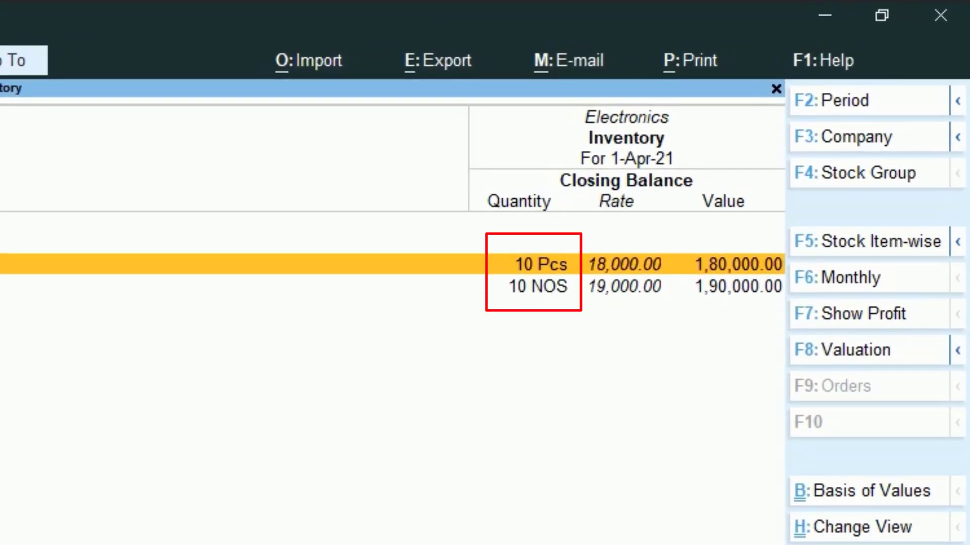
{"action": "key", "text": "Escape"}
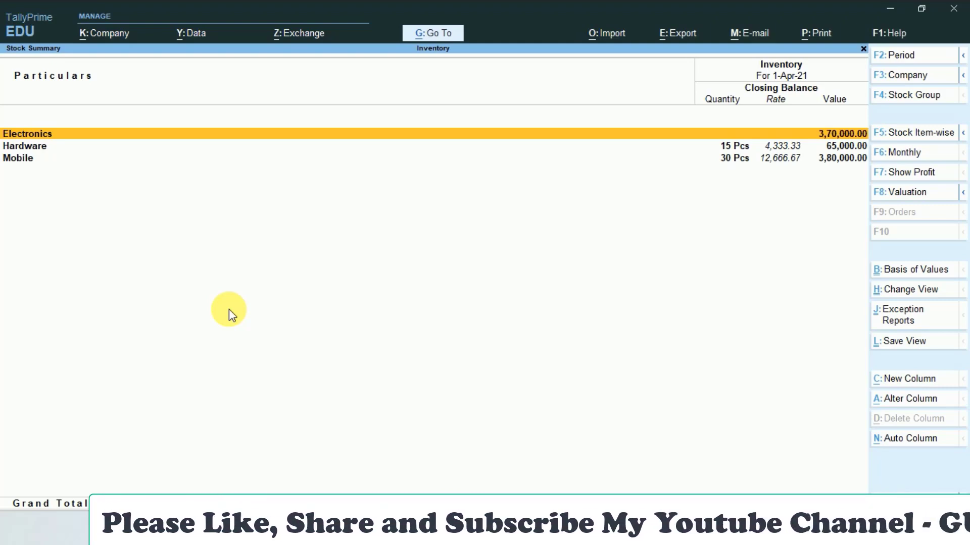
Step: Show the Stock Summary in detailed format and review the items listed under Electronics, Hardware and Mobile
{"action": "key", "text": "alt+f5"}
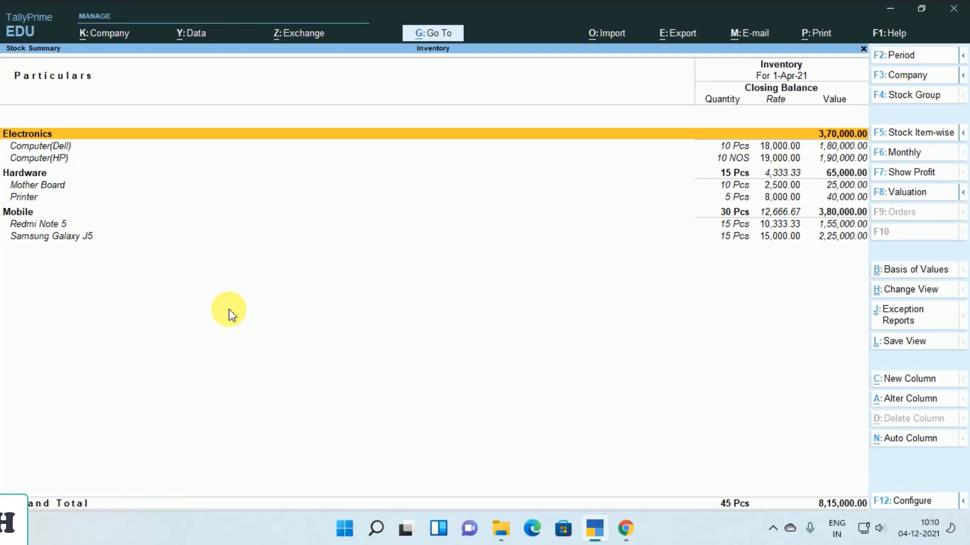
{"action": "key", "text": "Down"}
{"action": "key", "text": "Down"}
{"action": "key", "text": "Down"}
{"action": "key", "text": "Down"}
{"action": "key", "text": "Down"}
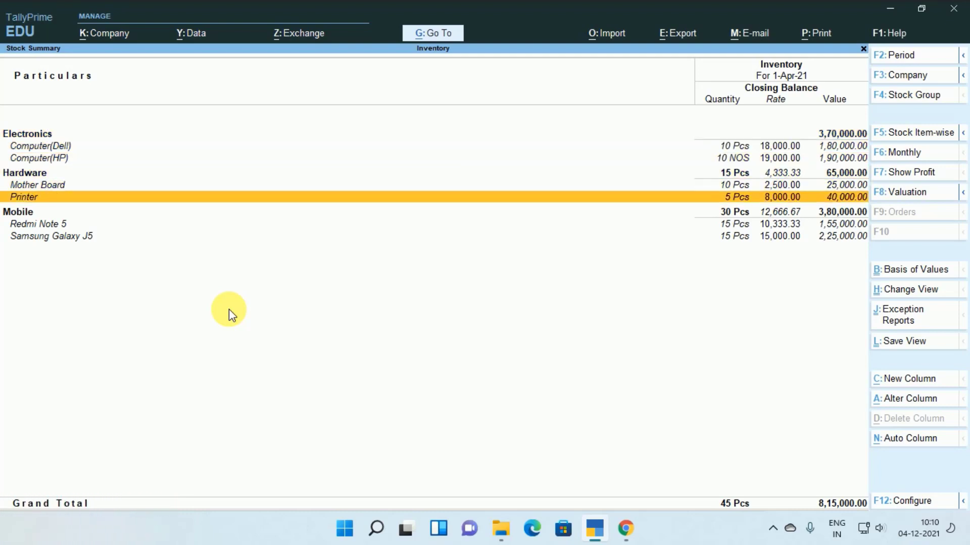
{"action": "key", "text": "Up"}
{"action": "key", "text": "Down"}
{"action": "key", "text": "Down"}
{"action": "key", "text": "Down"}
{"action": "key", "text": "Down"}
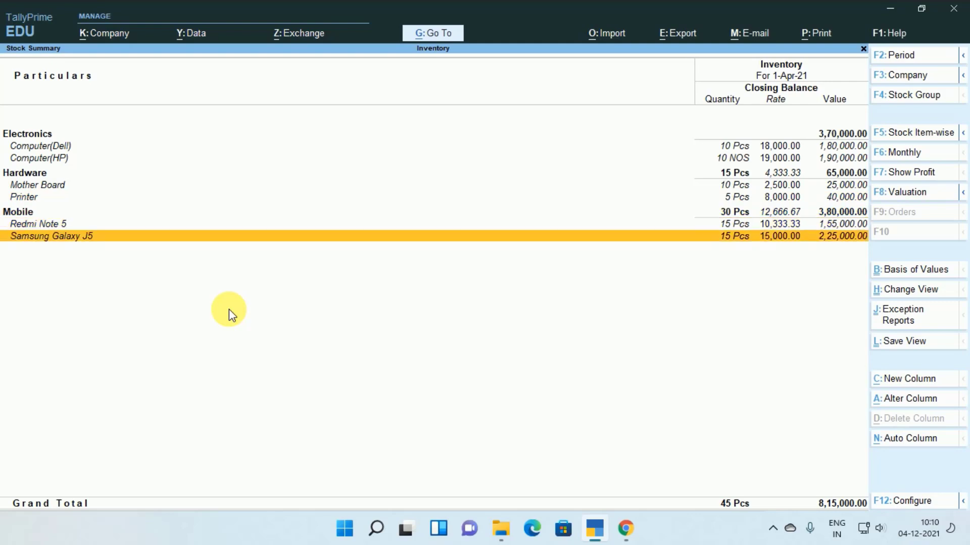
{"action": "key", "text": "Up"}
{"action": "key", "text": "Down"}
{"action": "key", "text": "Up"}
{"action": "key", "text": "Up"}
{"action": "key", "text": "Up"}
{"action": "key", "text": "Up"}
{"action": "key", "text": "Up"}
{"action": "key", "text": "Up"}
{"action": "key", "text": "Up"}
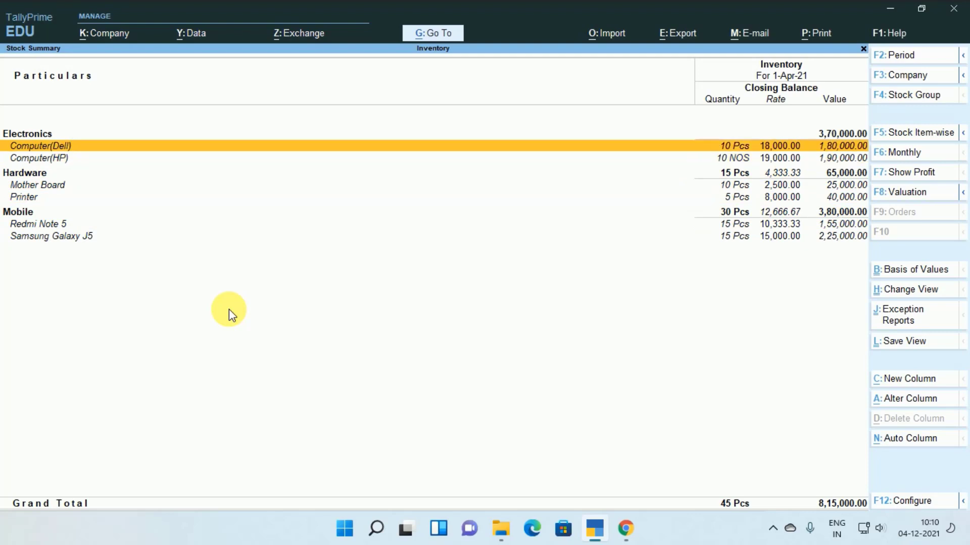
Step: Compare the quantity units of Computer(Dell) and Computer(HP) in the Electronics group
{"action": "key", "text": "Down"}
{"action": "key", "text": "Up"}
{"action": "key", "text": "Down"}
{"action": "key", "text": "Up"}
{"action": "key", "text": "Down"}
{"action": "key", "text": "Up"}
{"action": "key", "text": "Down"}
{"action": "key", "text": "Up"}
{"action": "key", "text": "Down"}
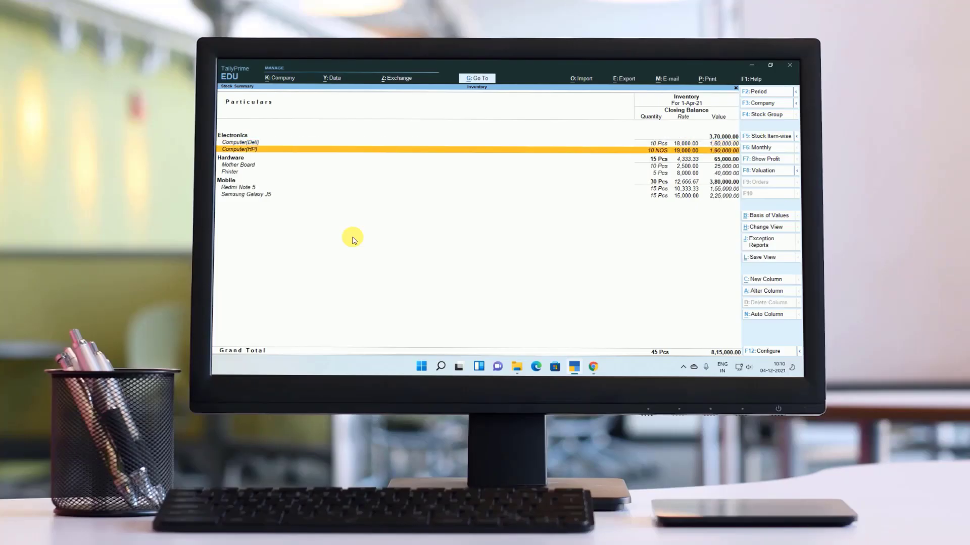
{"action": "key", "text": "Up"}
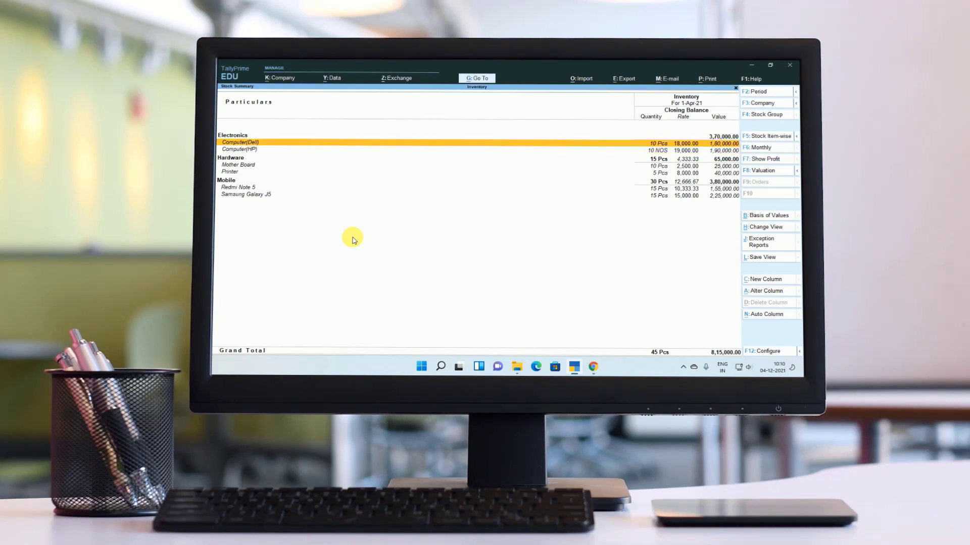
Step: Reopen the Stock Summary in its condensed format, and return to the Gateway of Tally
{"action": "key", "text": "Escape"}
{"action": "key", "text": "Return"}
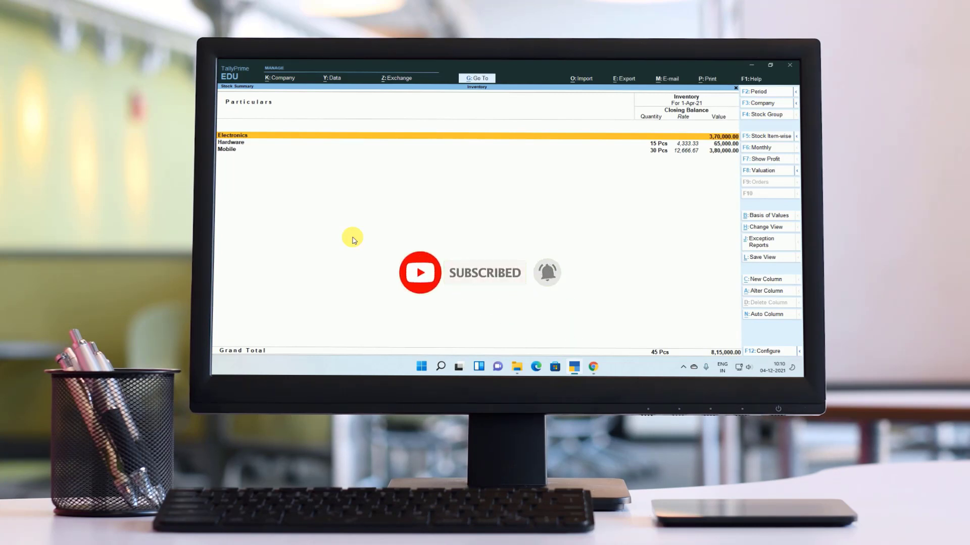
{"action": "key", "text": "Escape"}
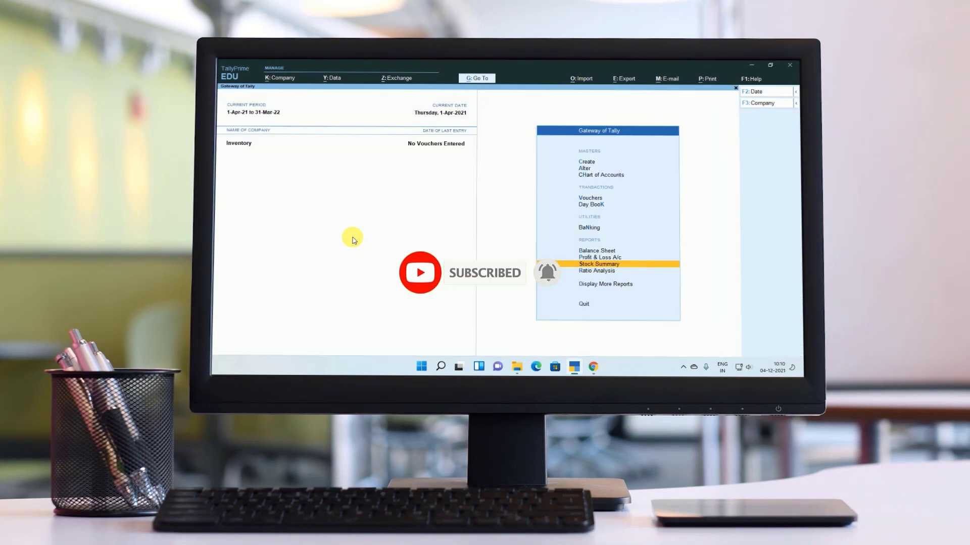